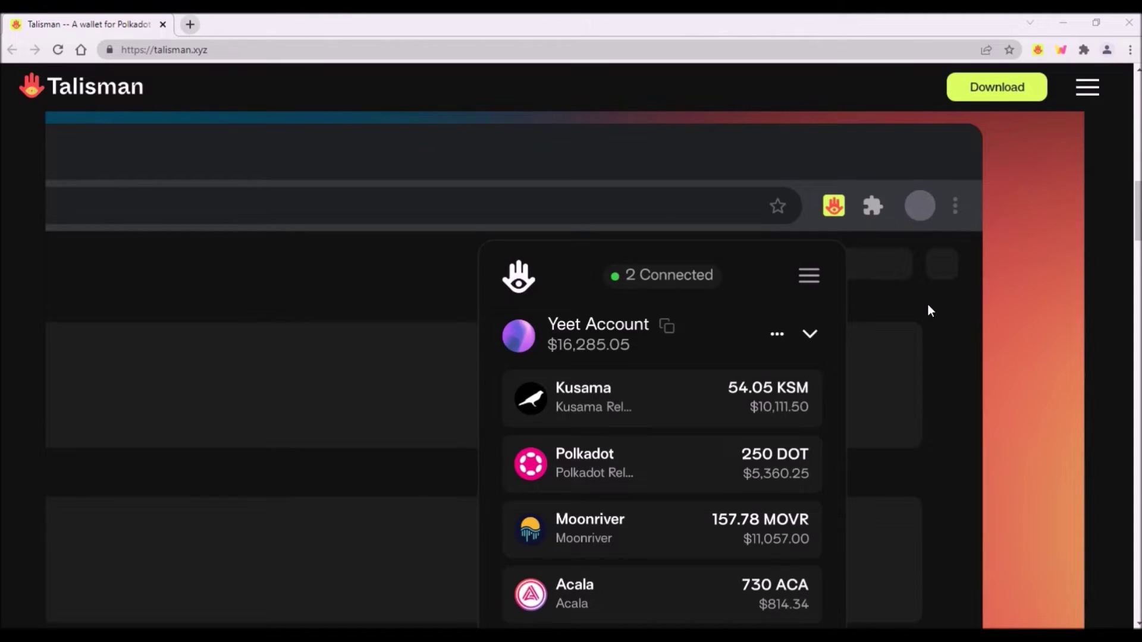
Scroll talisman.xyz down to the 'Manage multi-chain assets in one place' carousel
scroll(1065, 458, down, 5)
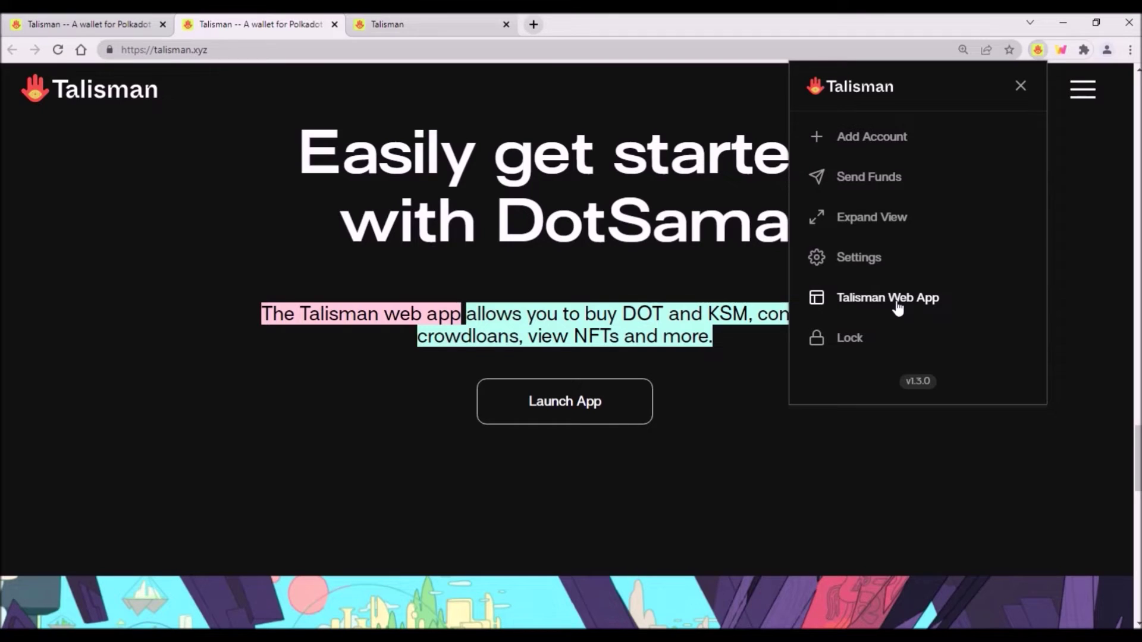
Dismiss the wallet extension's menu, leaving the 'Easily get started with DotSama' section visible
click(228, 409)
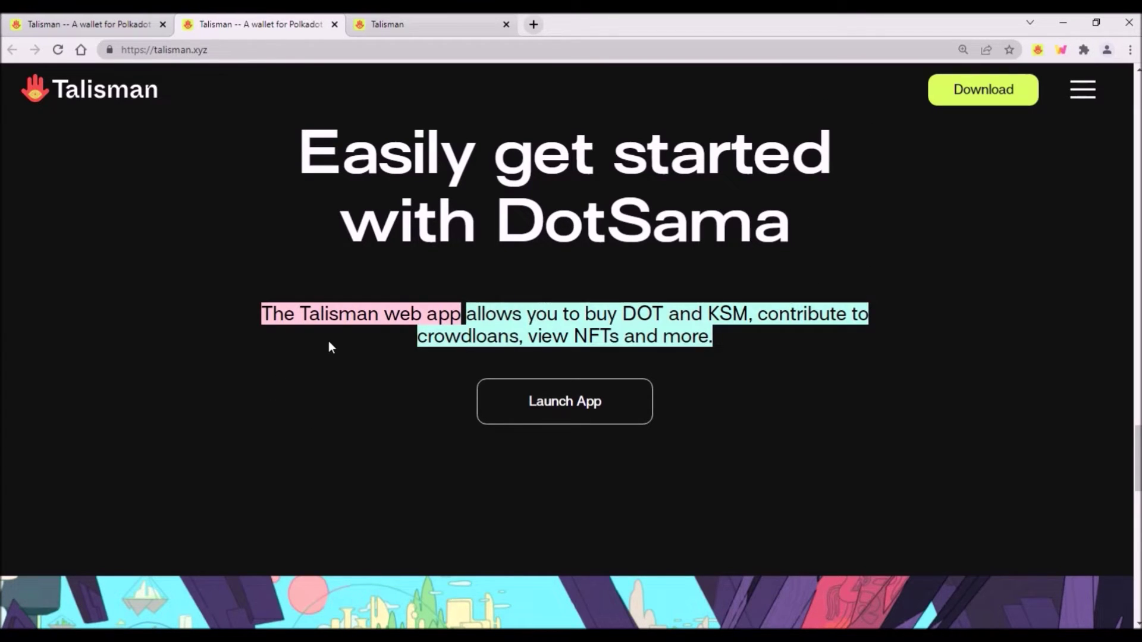
Connect a wallet's accounts to the Talisman Web App portfolio
key(ctrl+Tab)
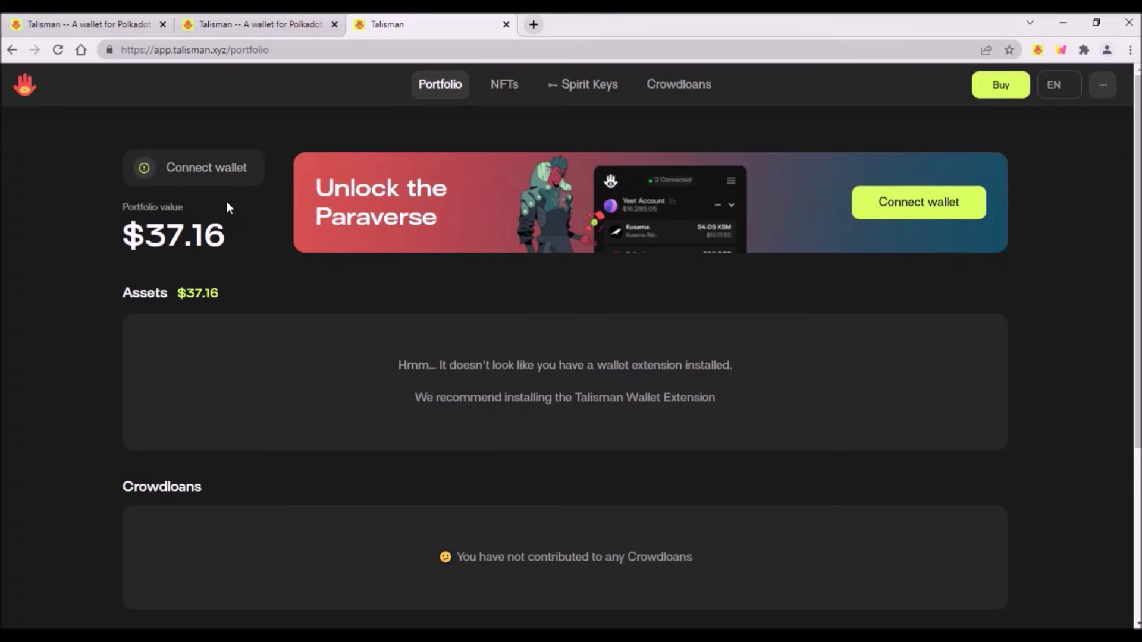
click(217, 180)
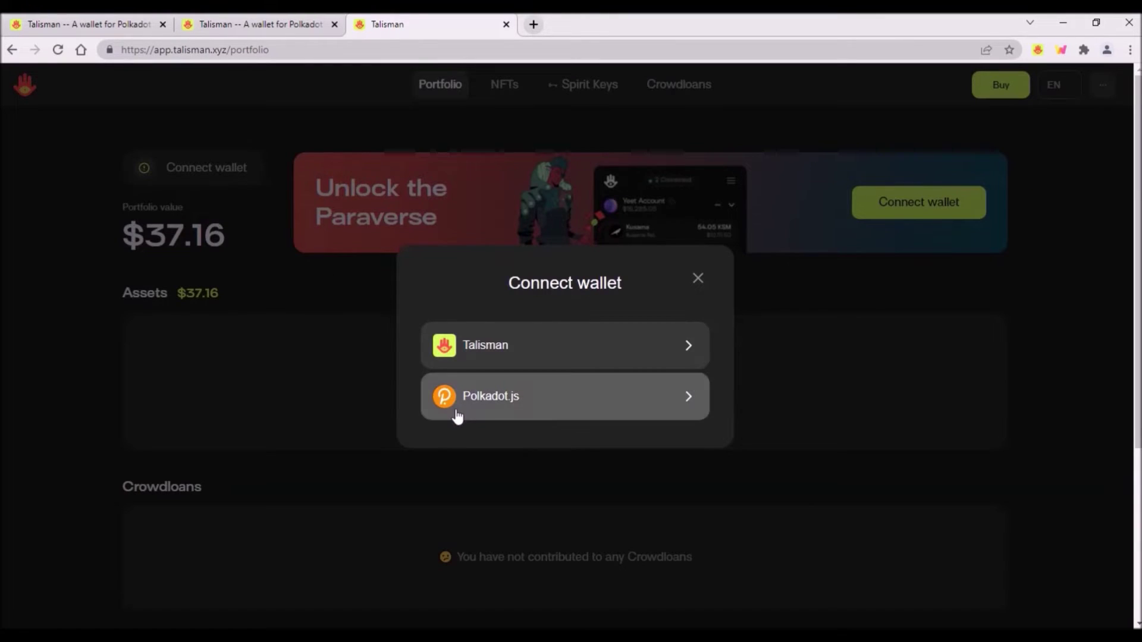
click(474, 416)
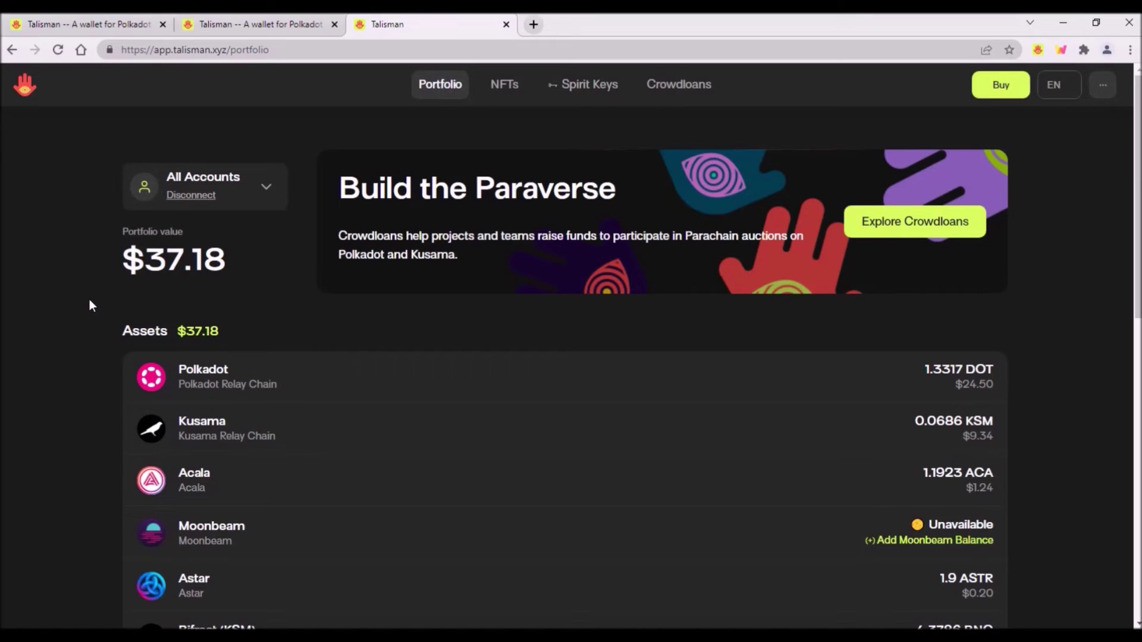
Review the $37.16 assets list and crowdloans page, then compare with Sub ID's $34.978 balances
scroll(90, 303, down, 5)
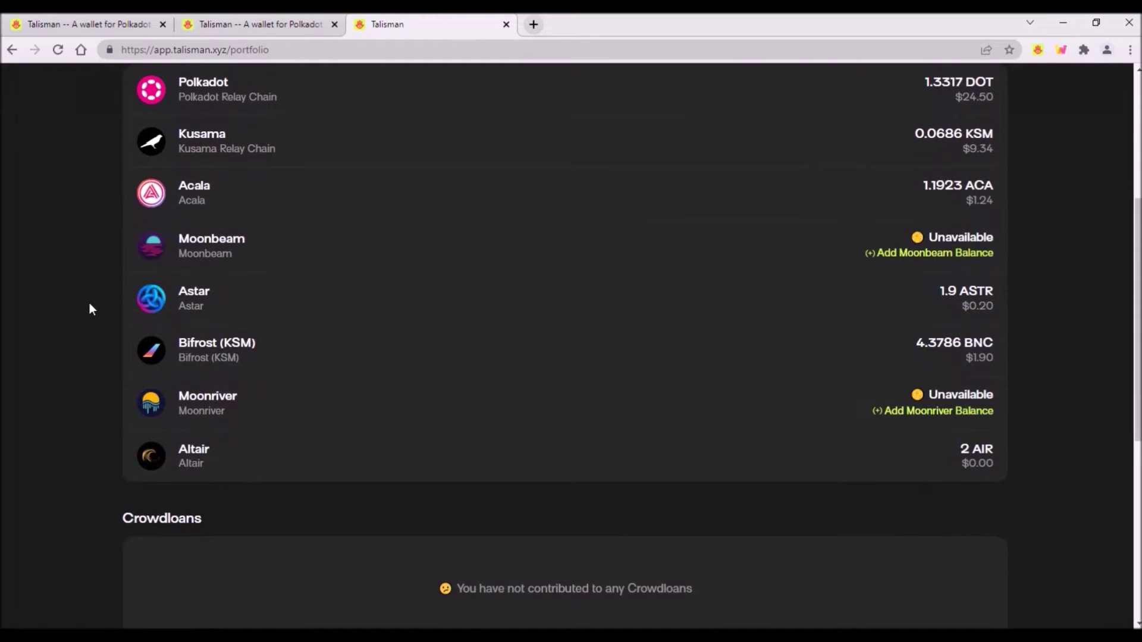
scroll(89, 370, up, 5)
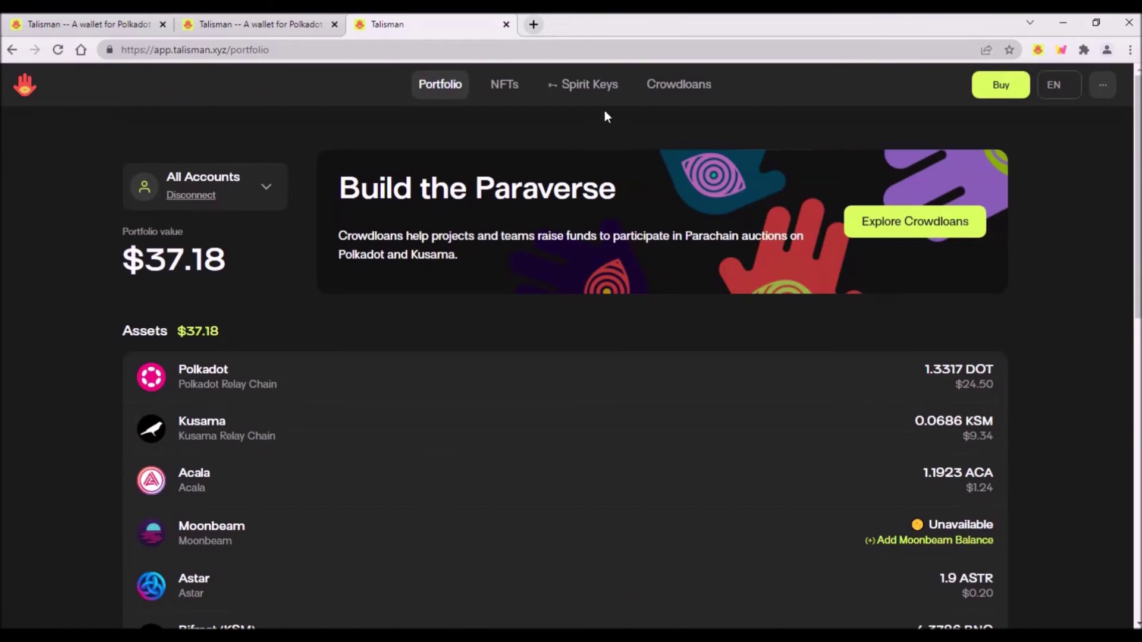
click(679, 85)
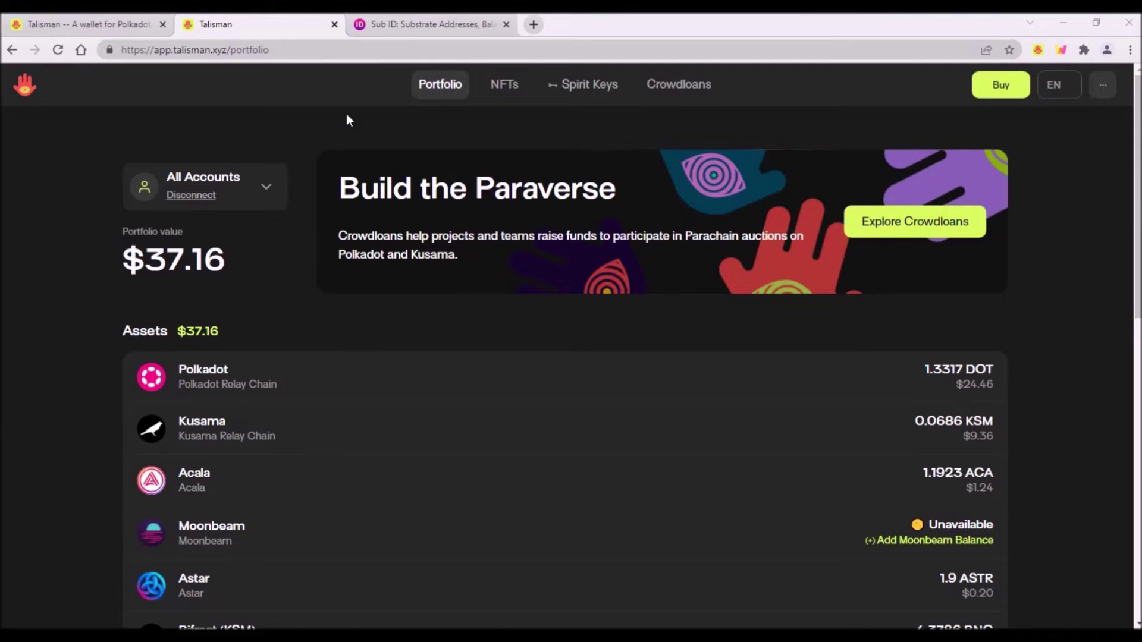
click(401, 24)
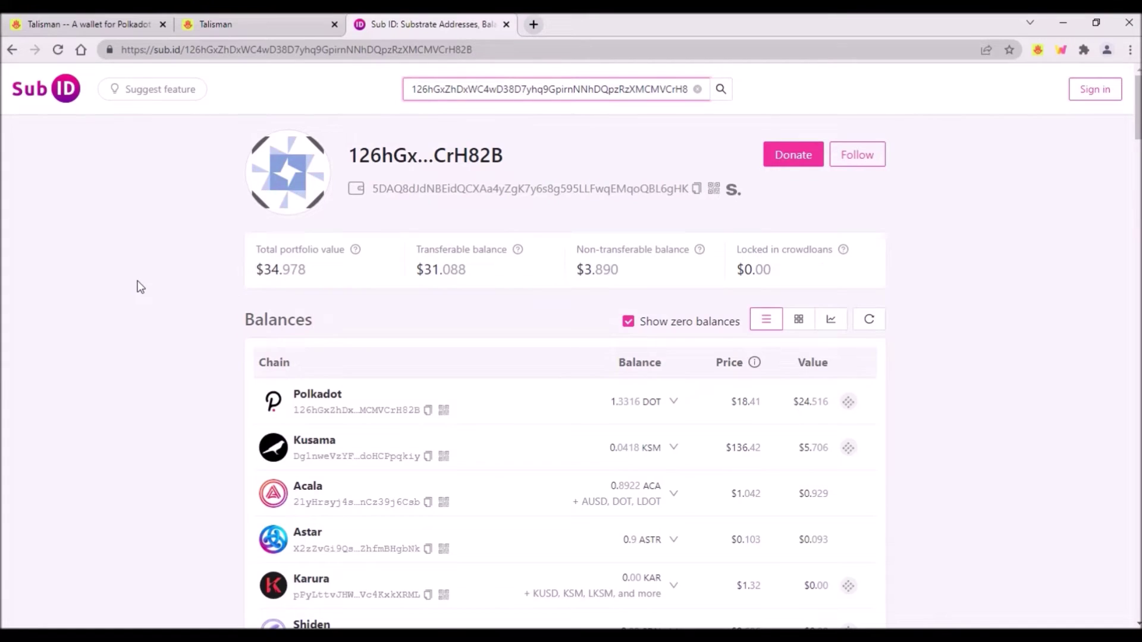
Return from the Sub ID balances to the Talisman portfolio tab
key(ctrl+shift+Tab)
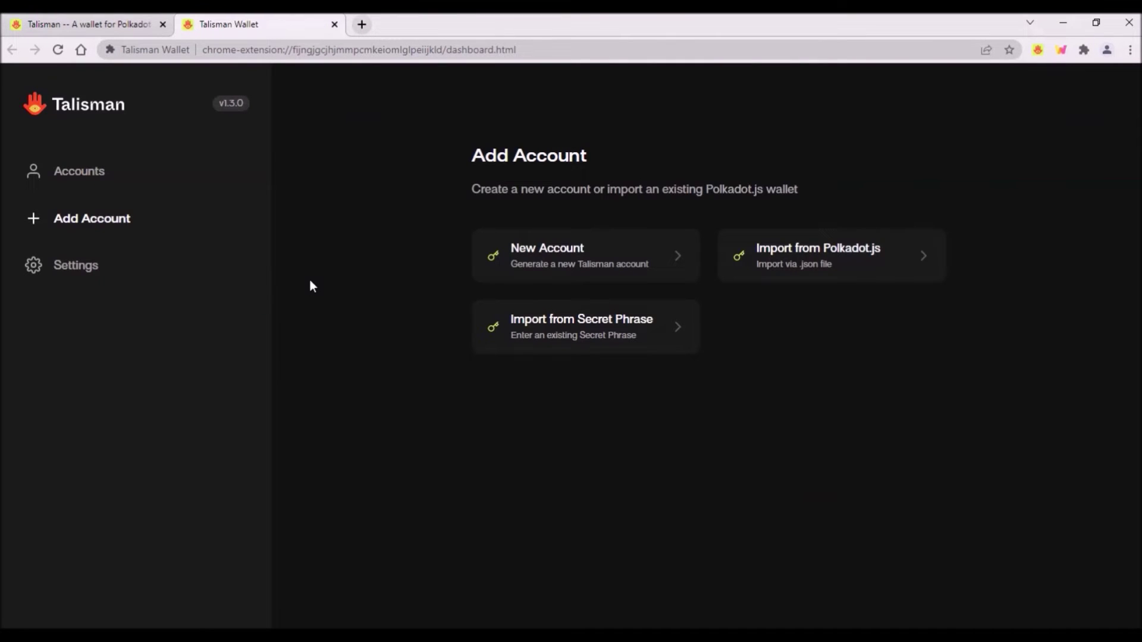
Look at the Polkadot.js import option, then expand Cryptozilla's token balances under Accounts
click(818, 275)
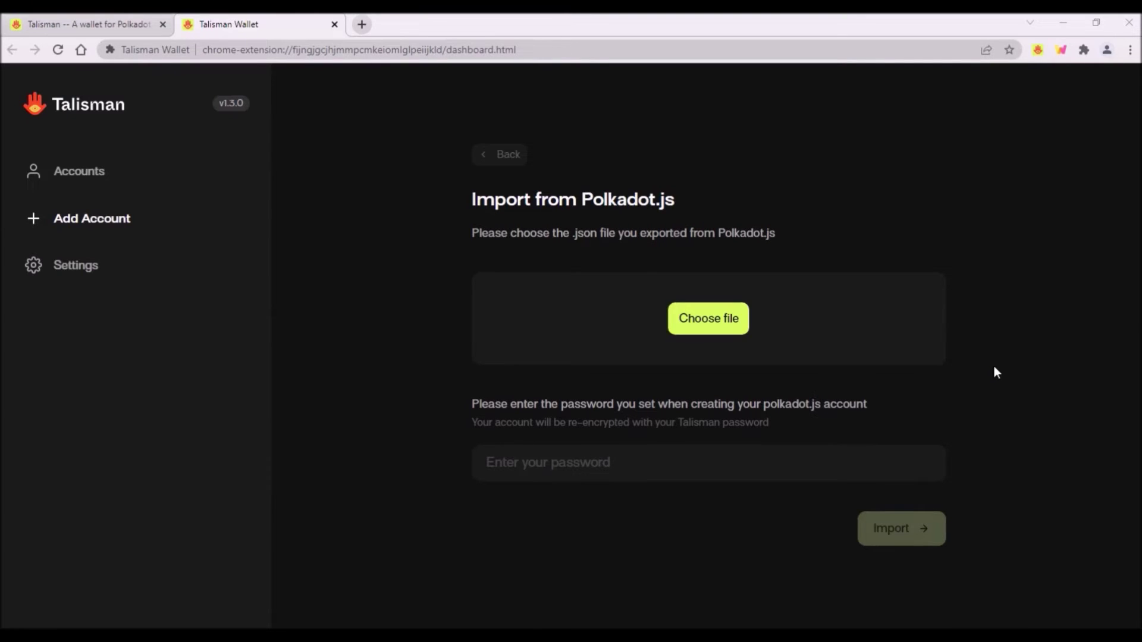
click(169, 180)
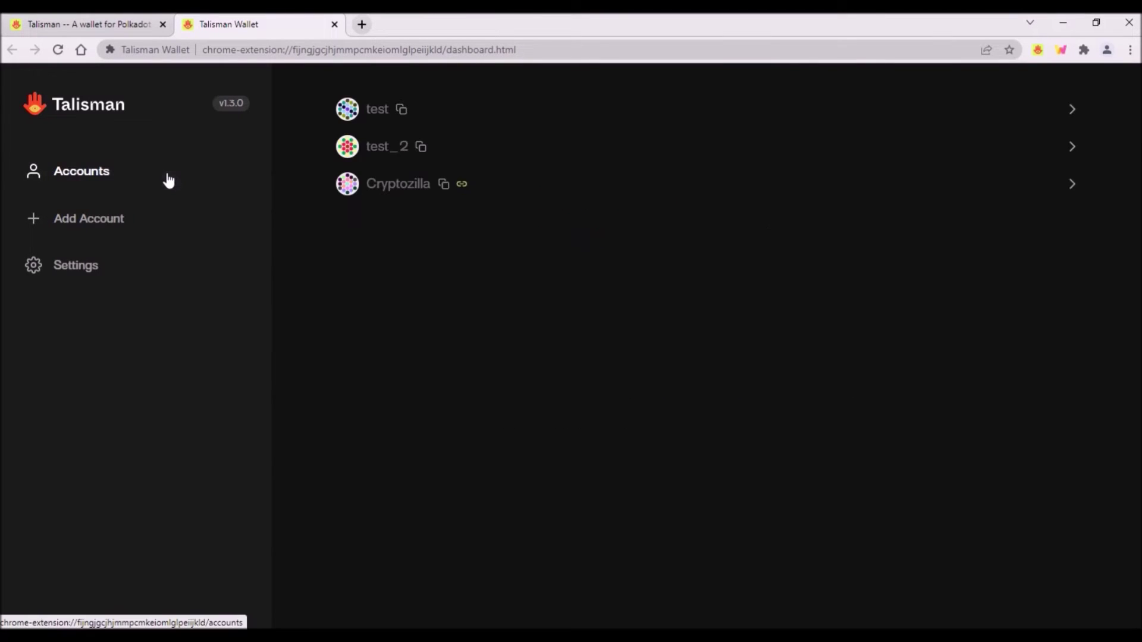
click(531, 186)
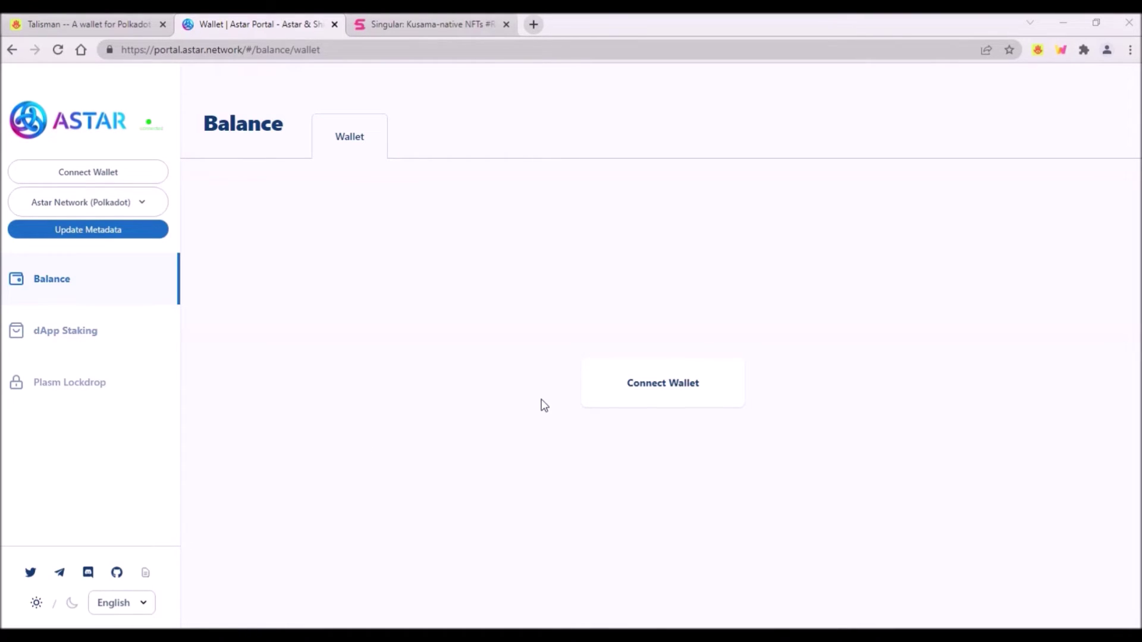
Choose Talisman as Astar Portal's wallet to see its accounts, then go to Singular
click(634, 390)
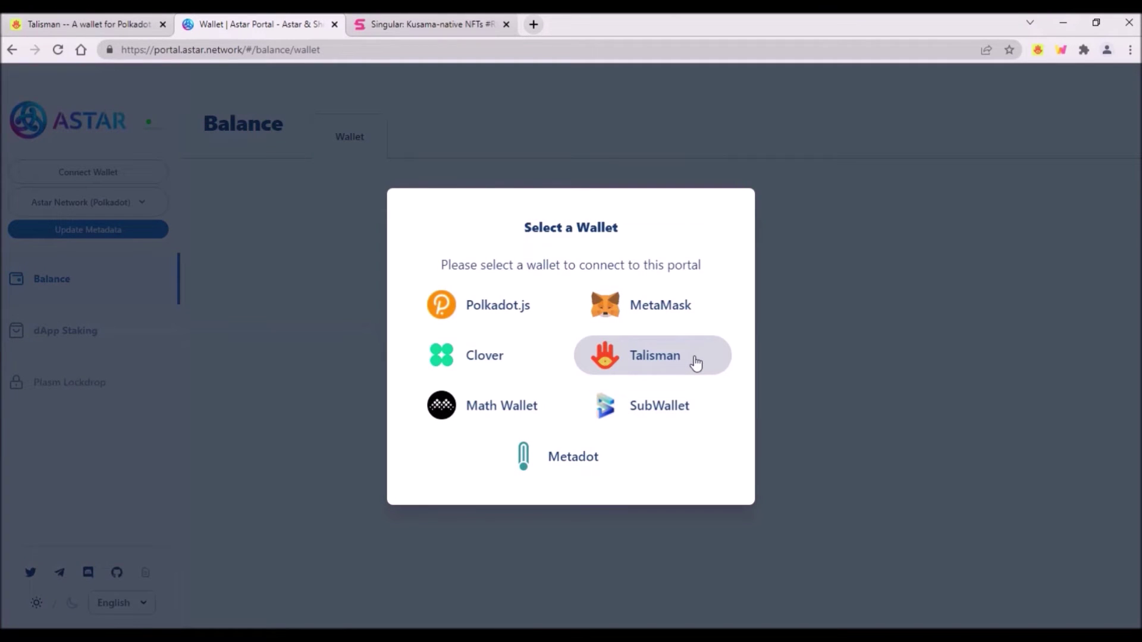
click(697, 361)
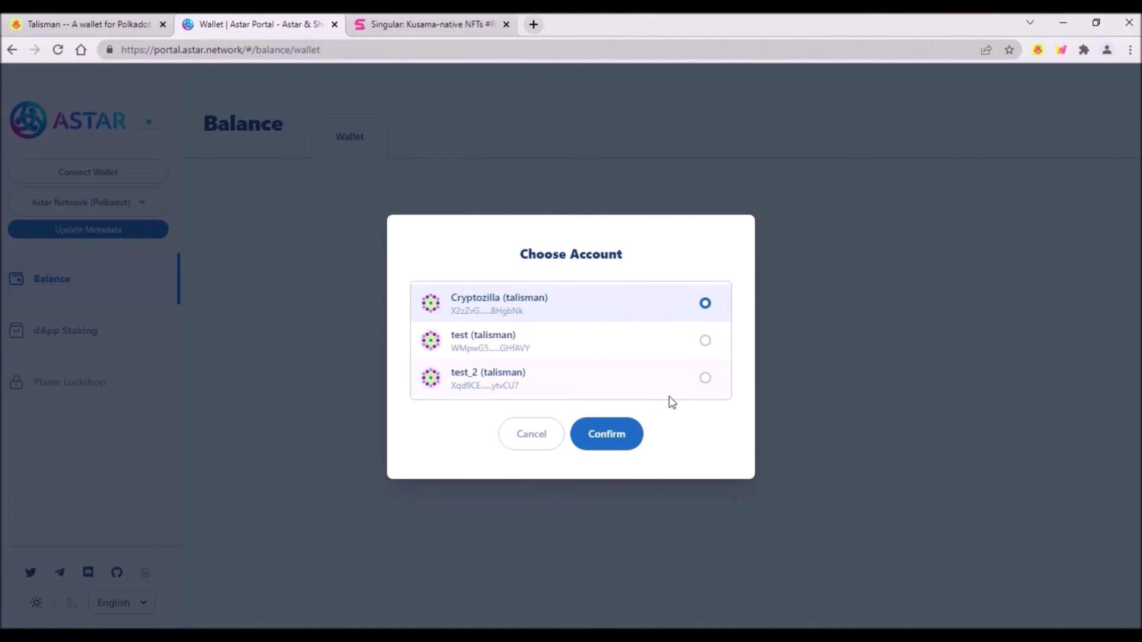
key(ctrl+Tab)
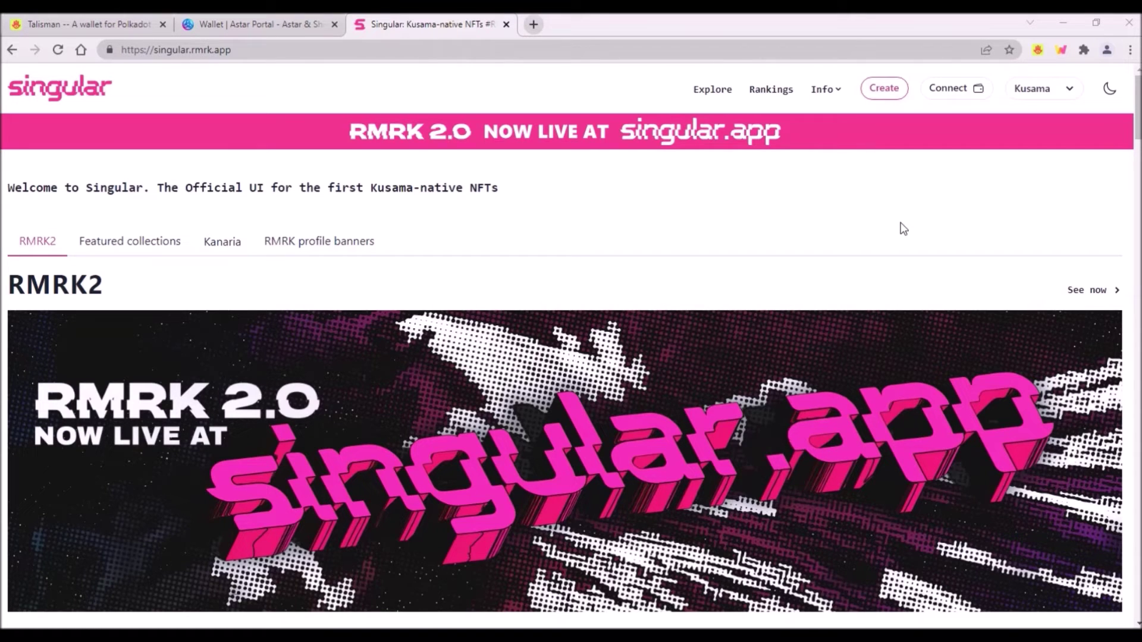
Select Talisman in Singular's 'Connect your wallet' modal
click(939, 95)
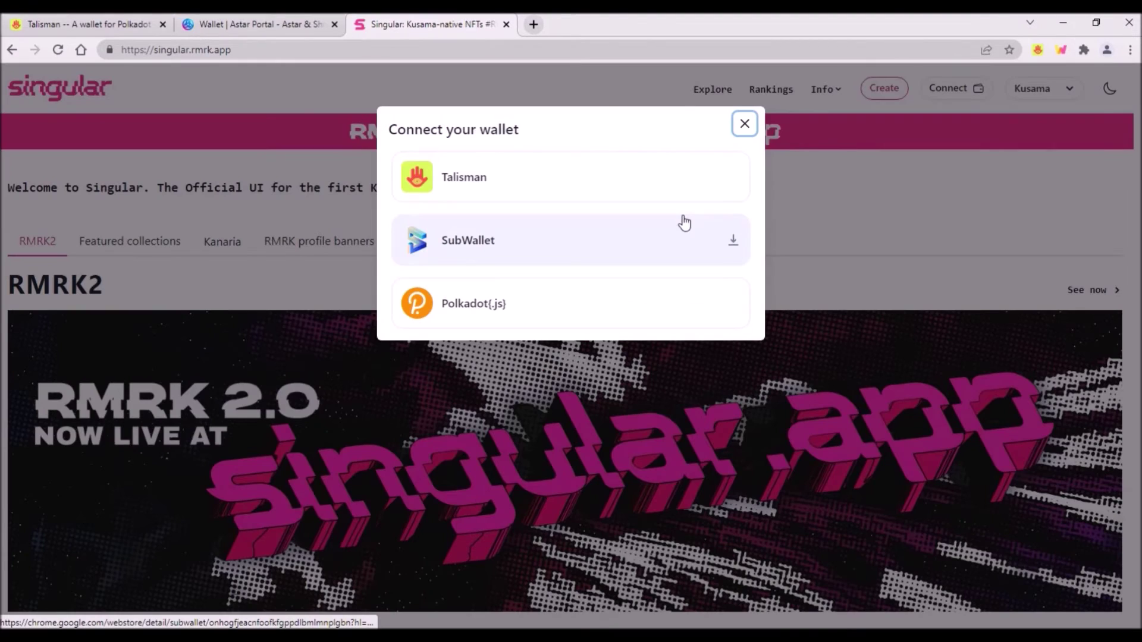
click(619, 200)
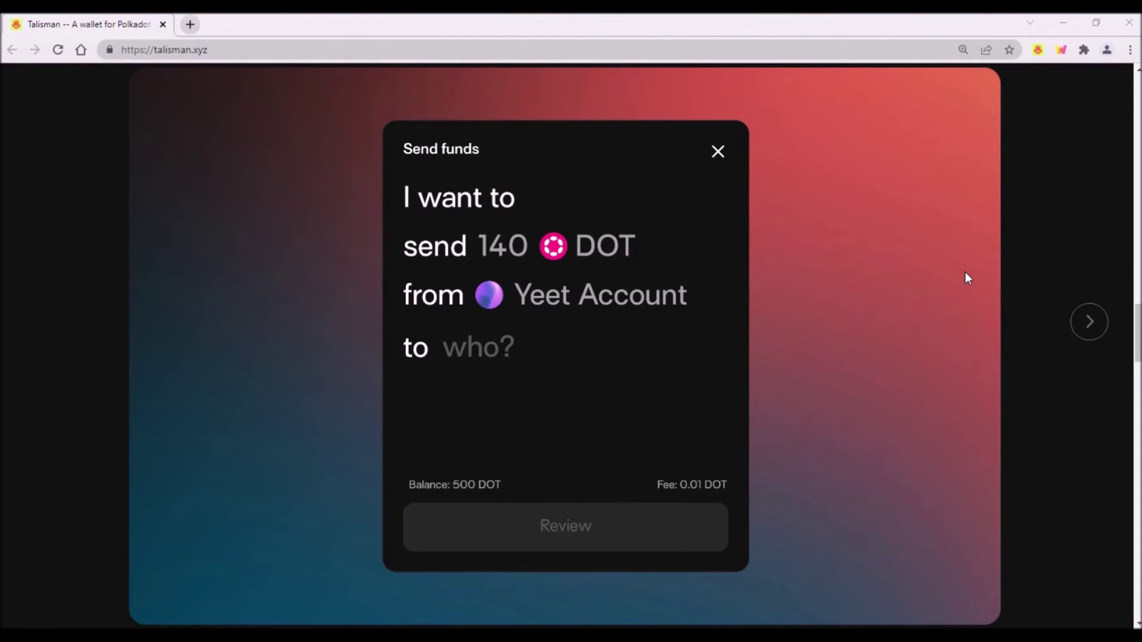
Unlock the Talisman extension to list the test, test_2 and Cryptozilla accounts
click(1039, 57)
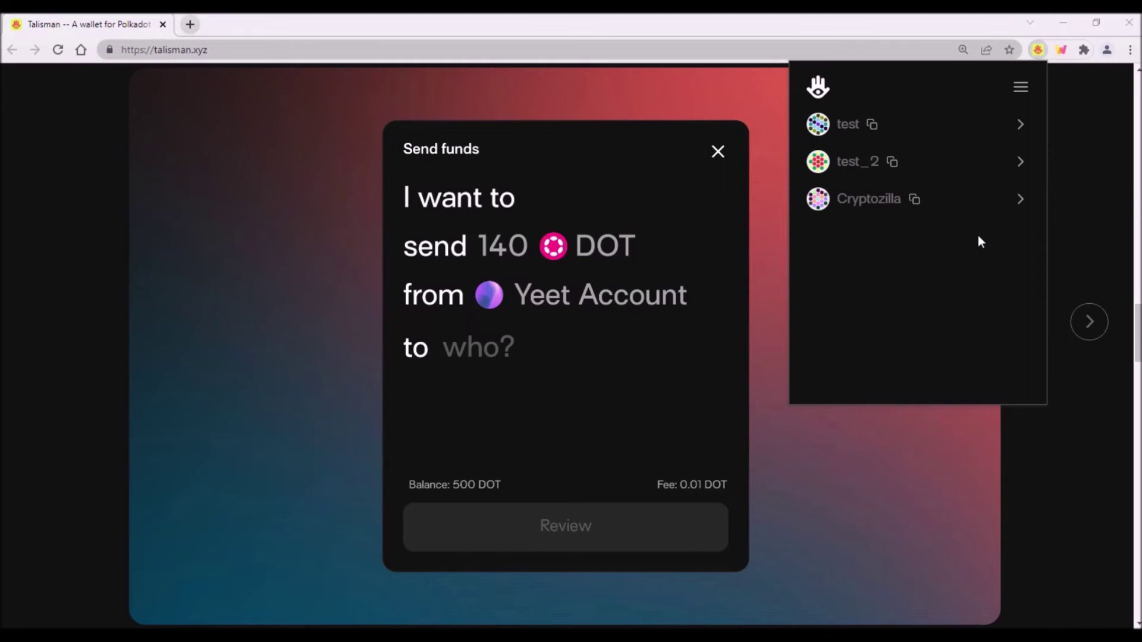
Copy Cryptozilla's Polkadot-format address from its more-actions menu
click(969, 199)
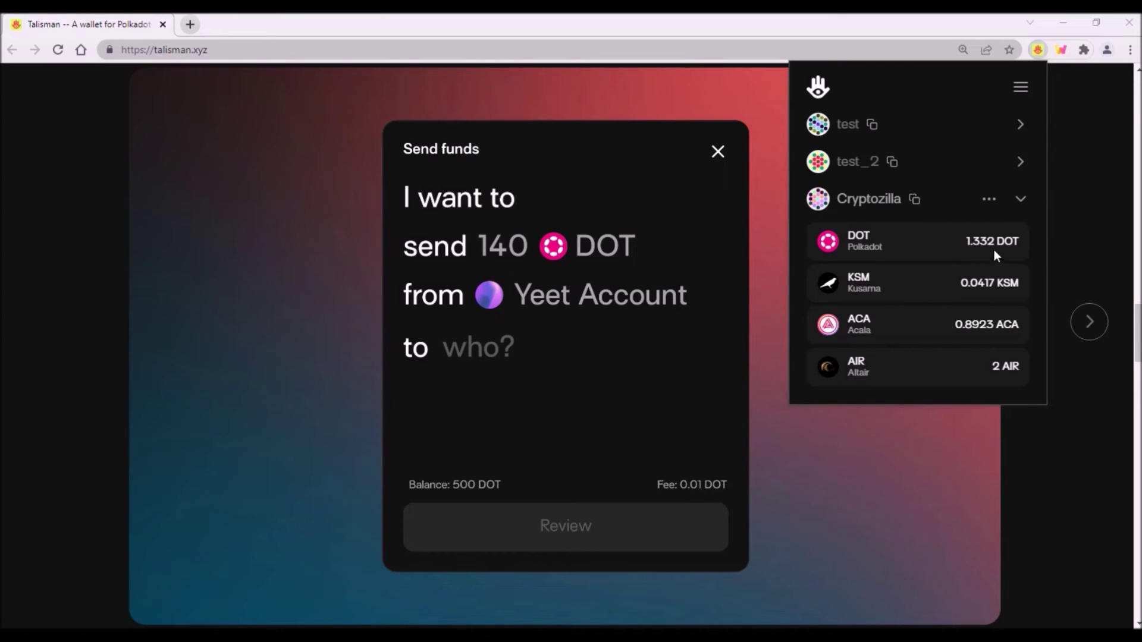
click(993, 201)
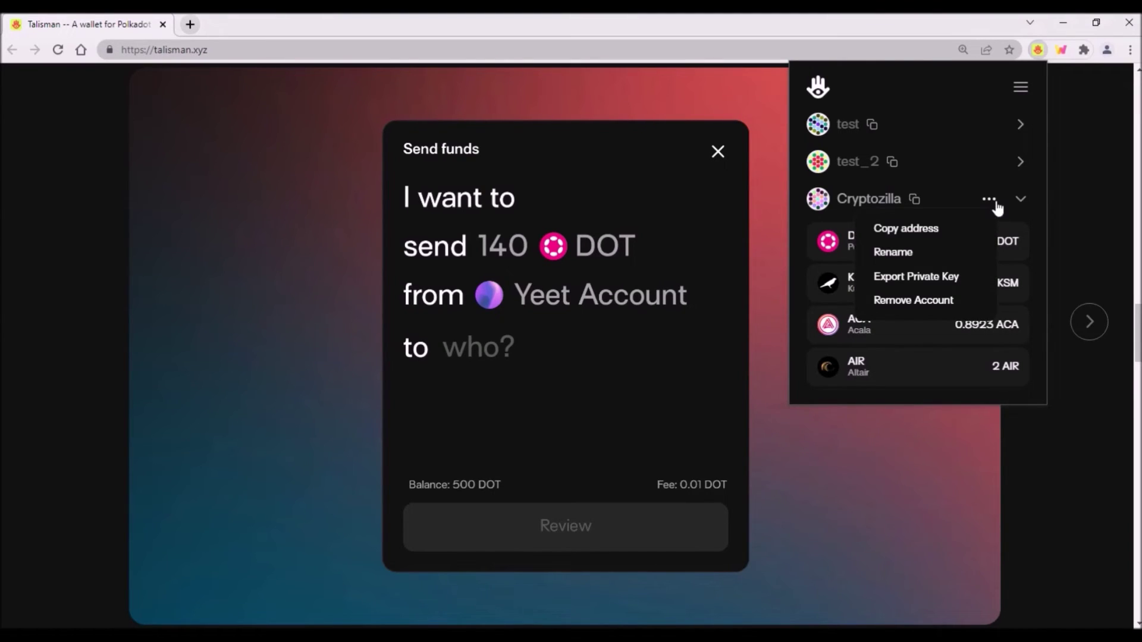
click(969, 232)
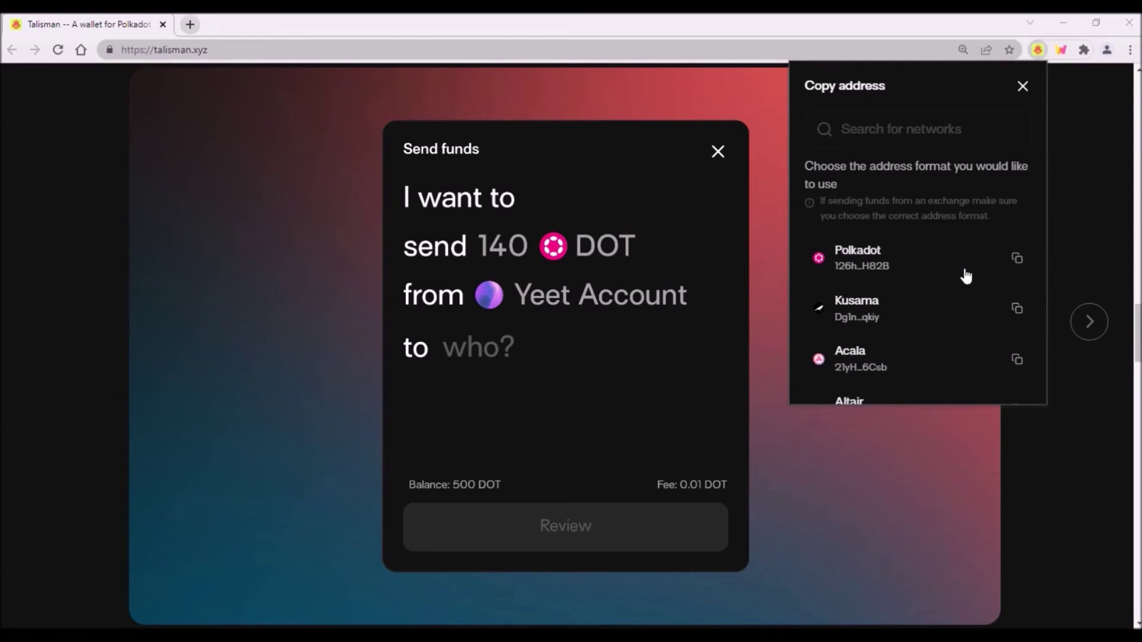
click(1017, 259)
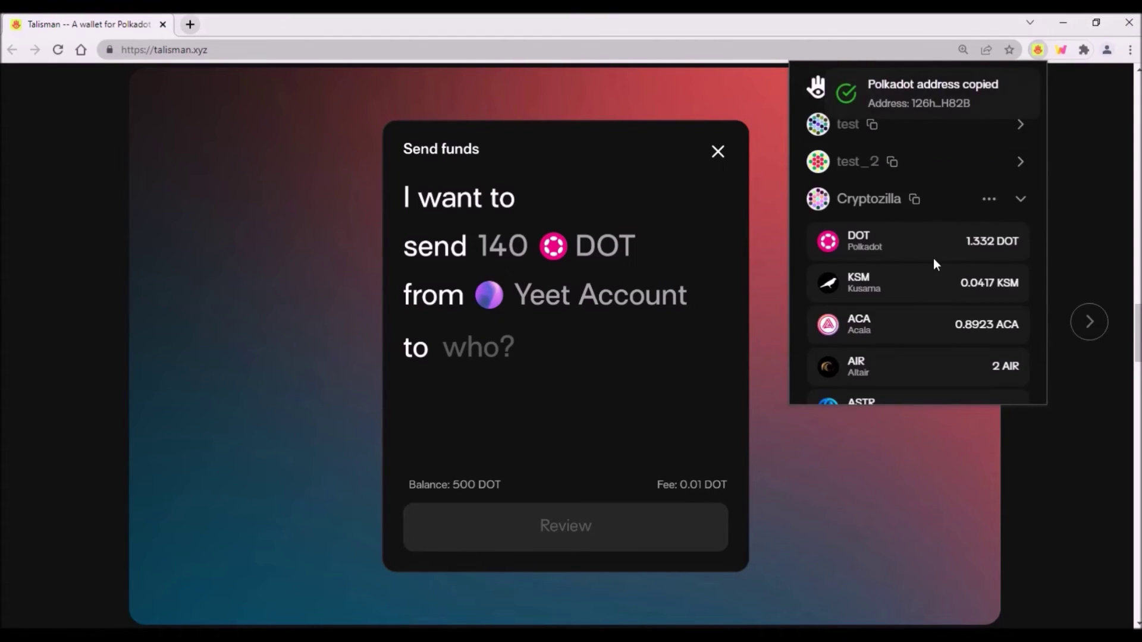
Search 'astr' in the address formats and copy Cryptozilla's Astar-format address
click(914, 199)
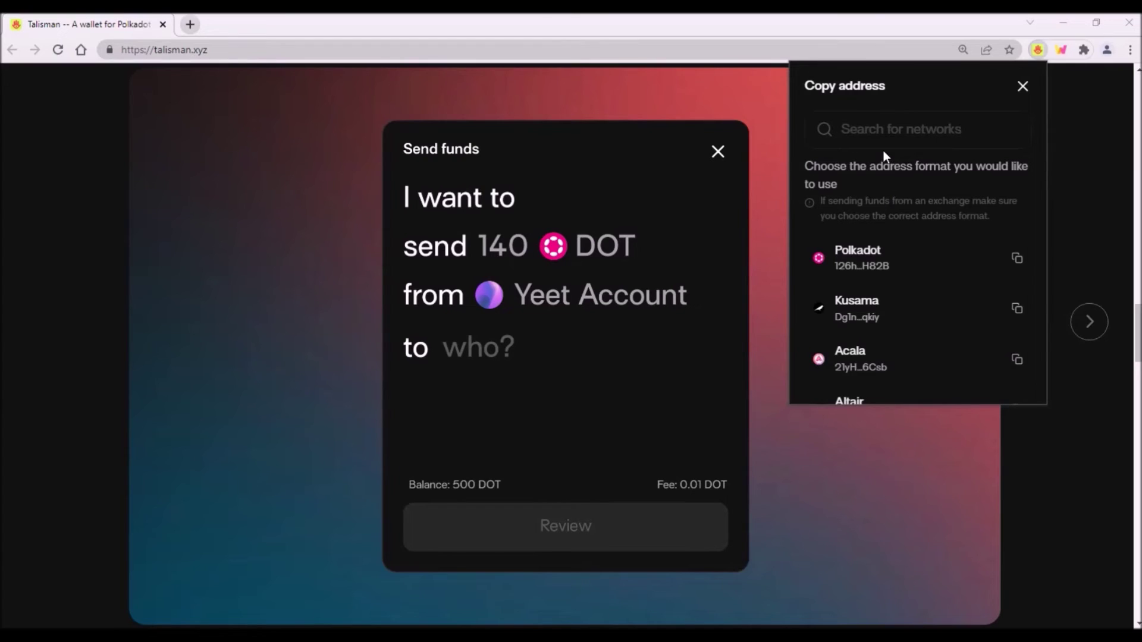
text(astr)
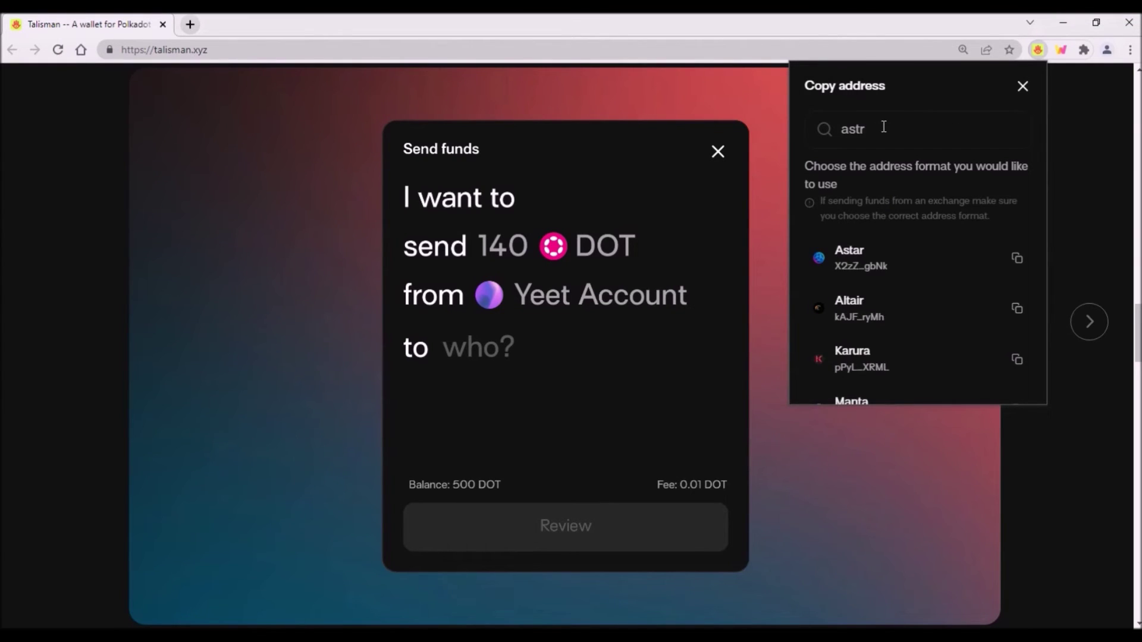
click(1017, 260)
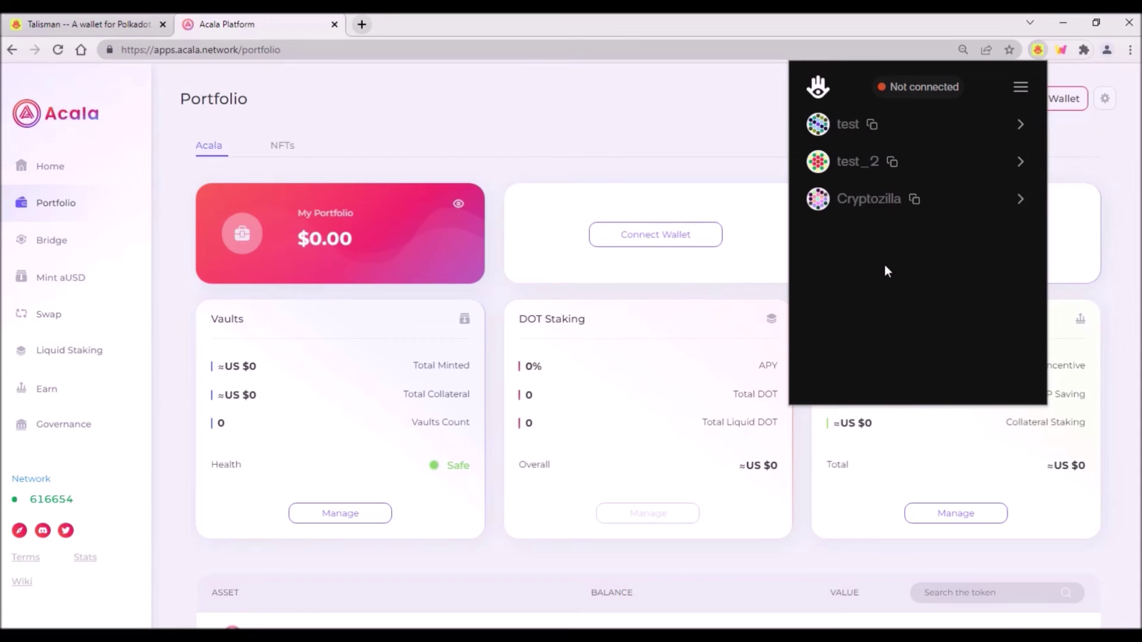
Connect Cryptozilla to Acala Platform, loading a $1.24 portfolio with one vault
click(928, 87)
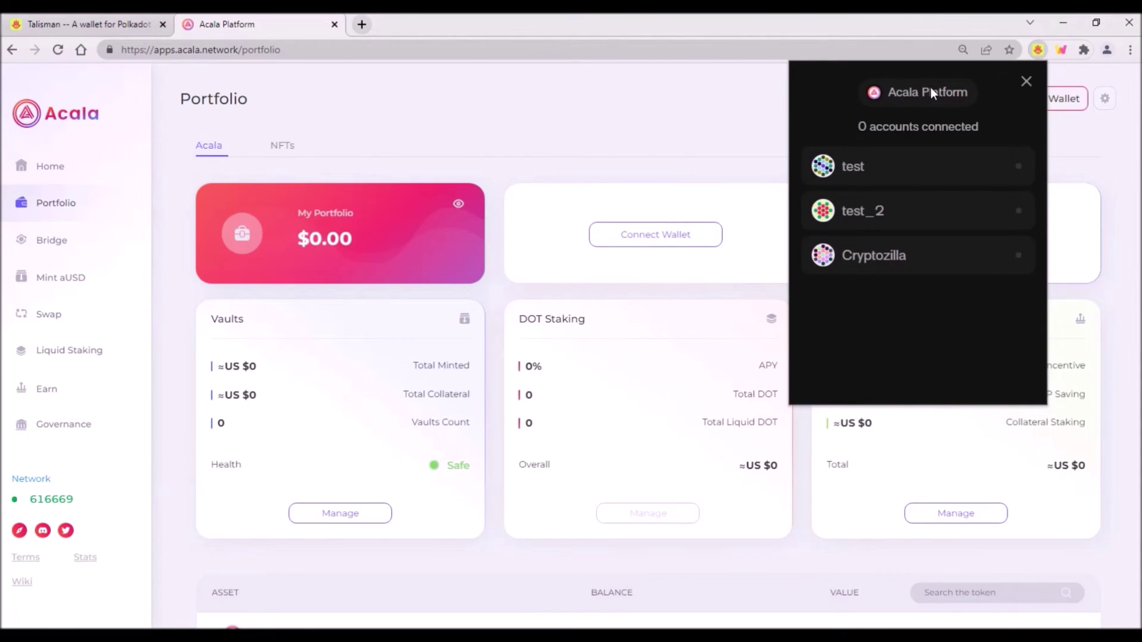
click(930, 258)
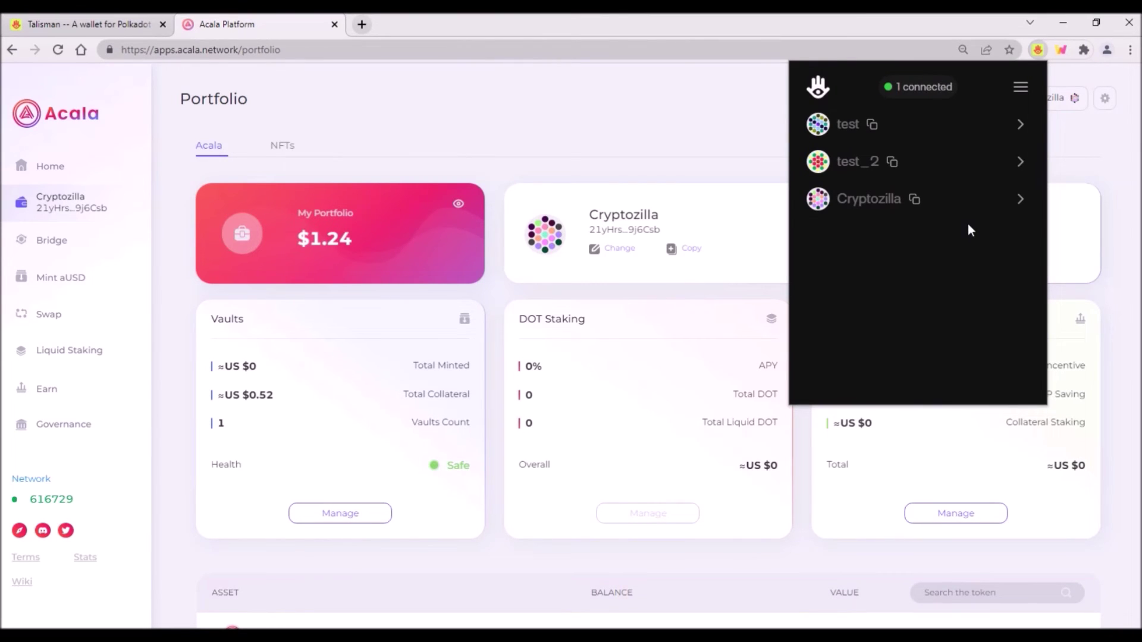
Open Send Funds from the wallet menu, dismiss the empty form, and expand the test account's balances
click(1021, 87)
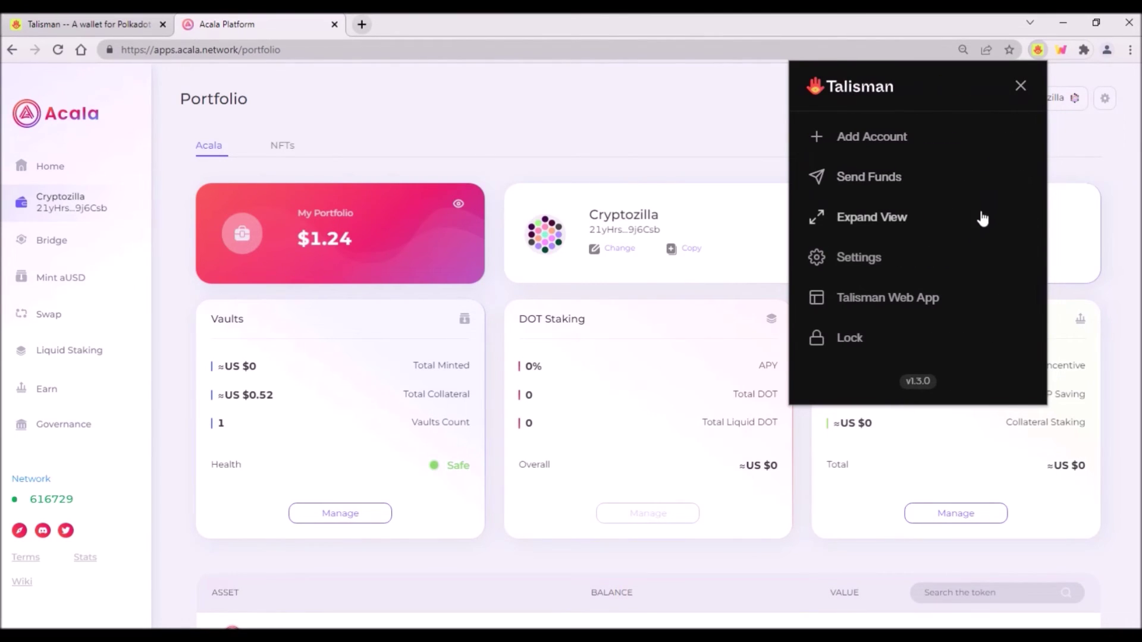
click(879, 179)
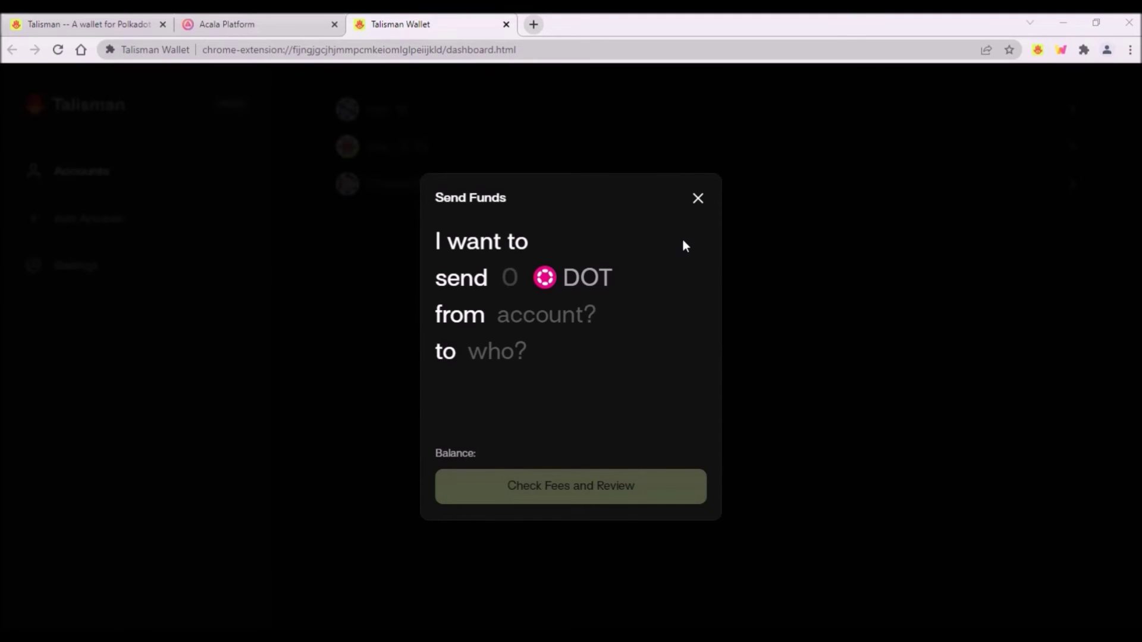
click(698, 198)
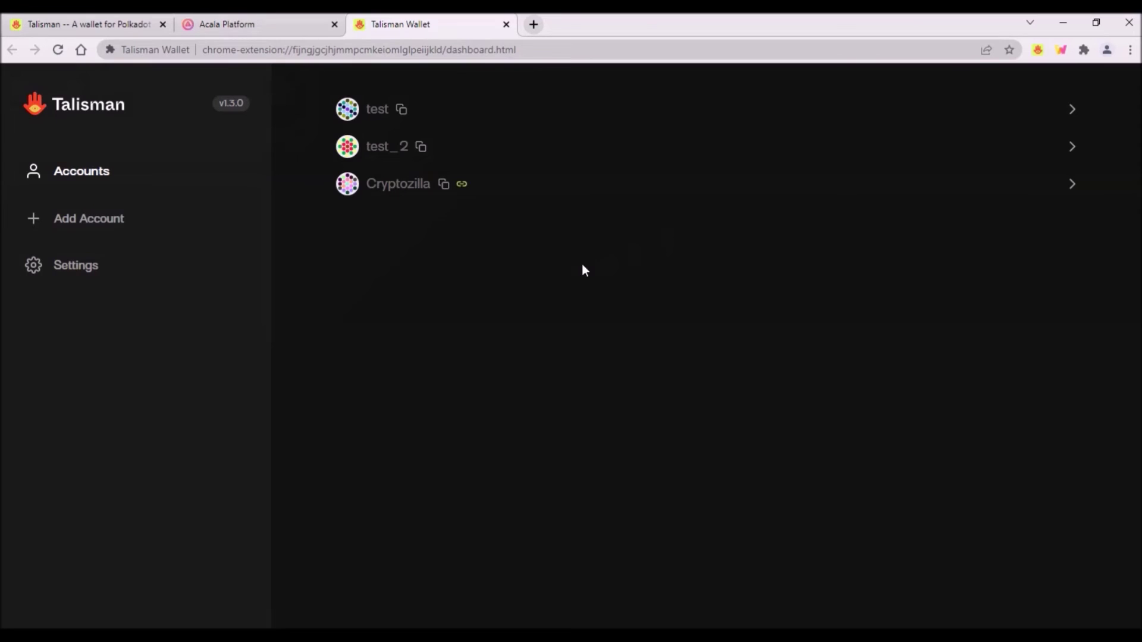
click(822, 114)
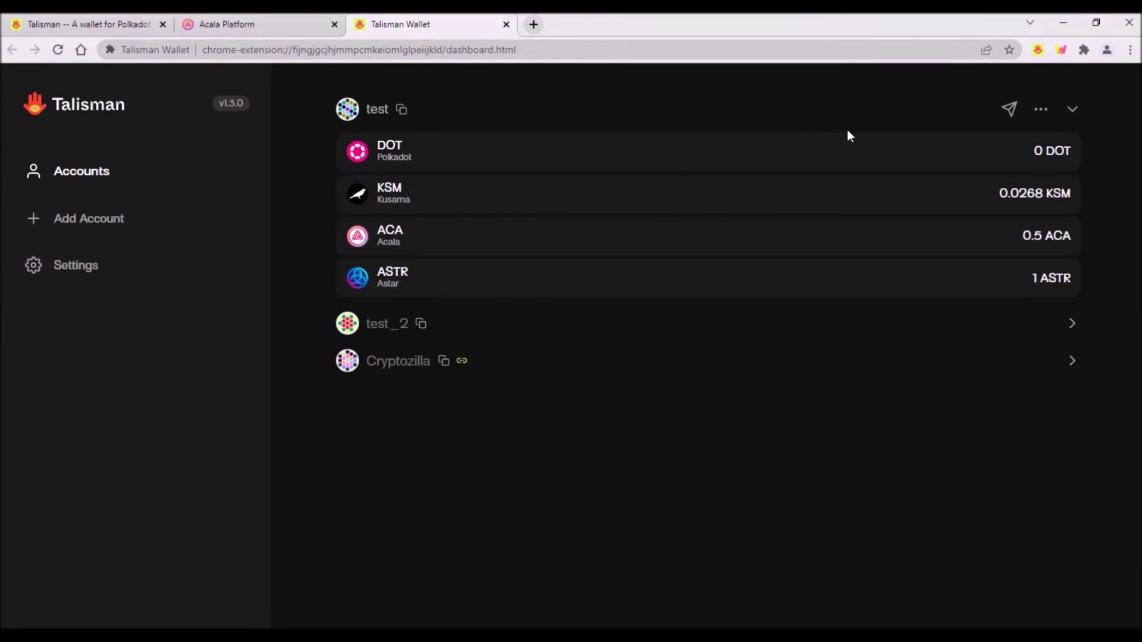
Fill in a 0.01 KSM transfer from test to Cryptozilla and review its fees
click(1009, 112)
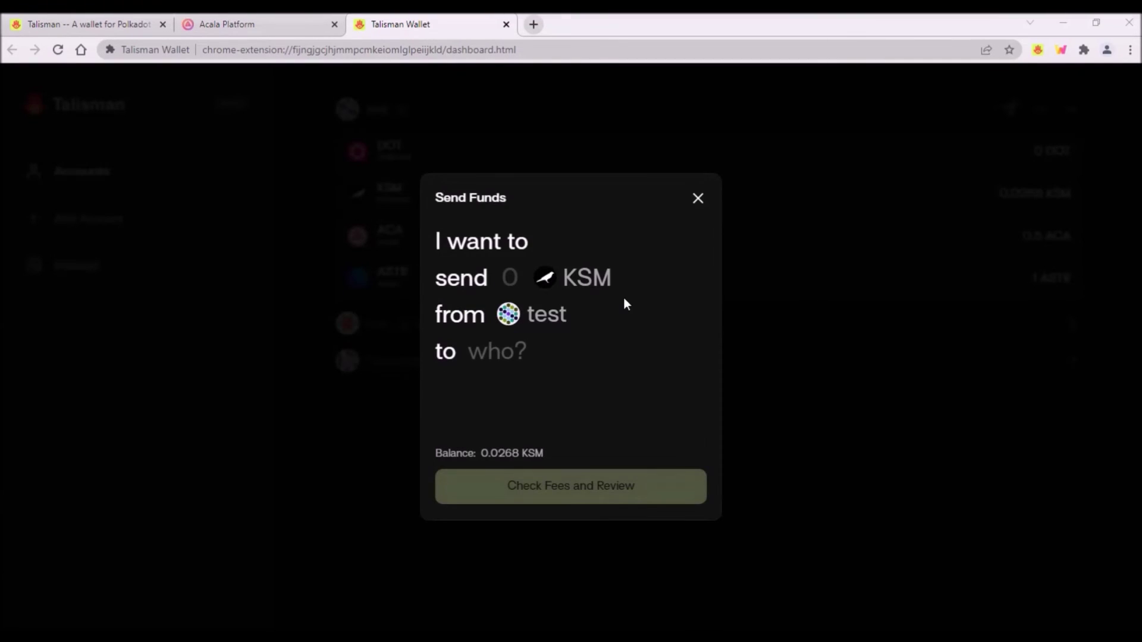
click(598, 277)
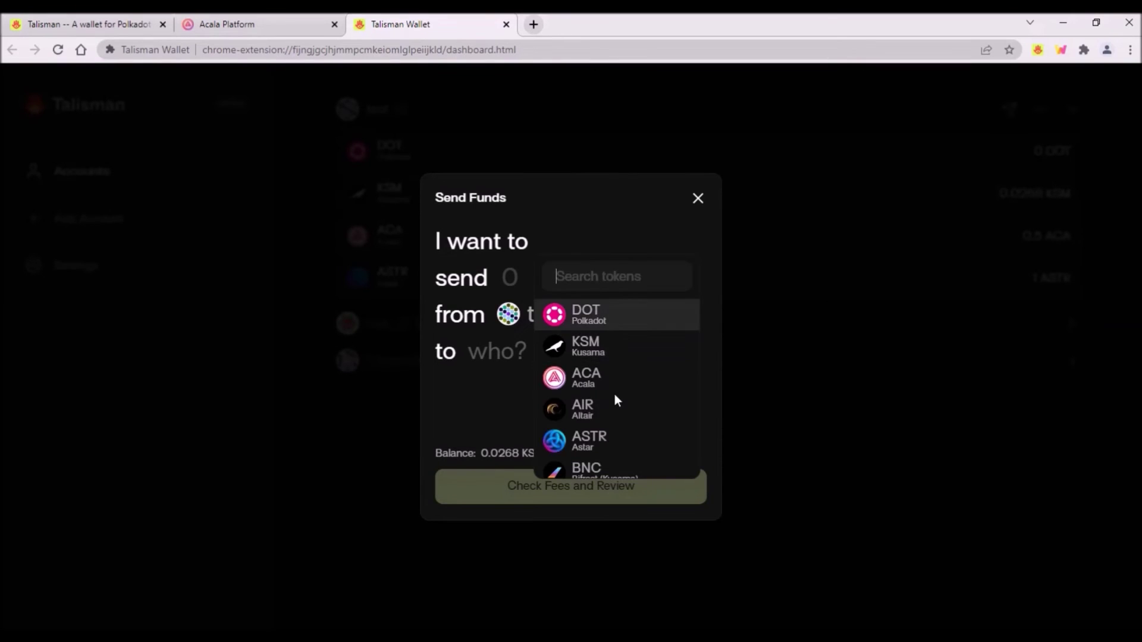
click(632, 349)
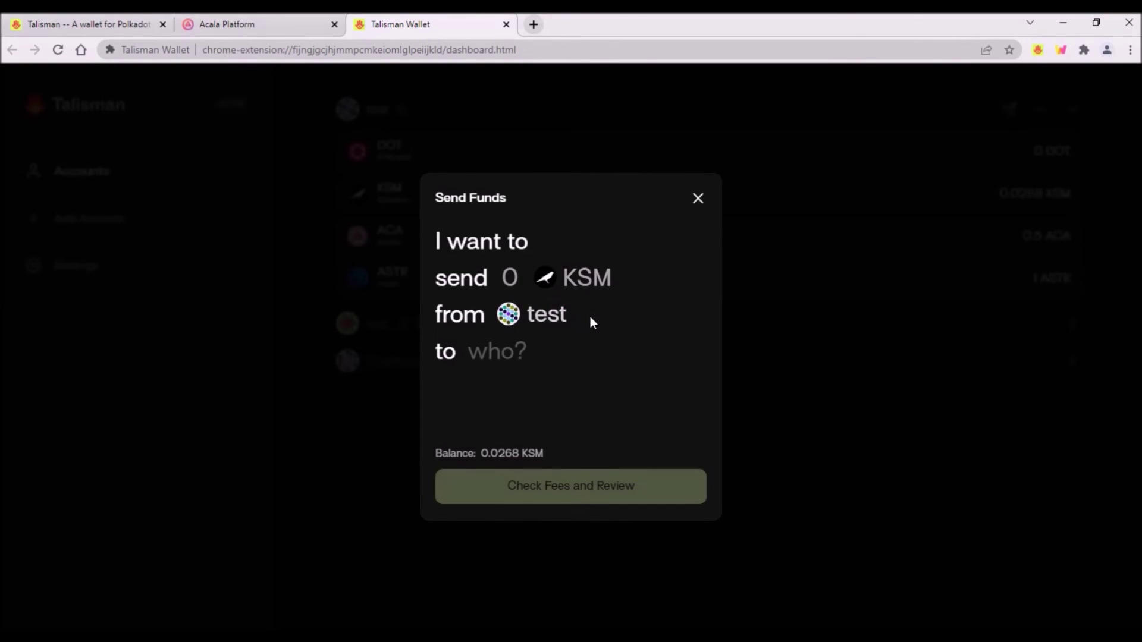
click(557, 323)
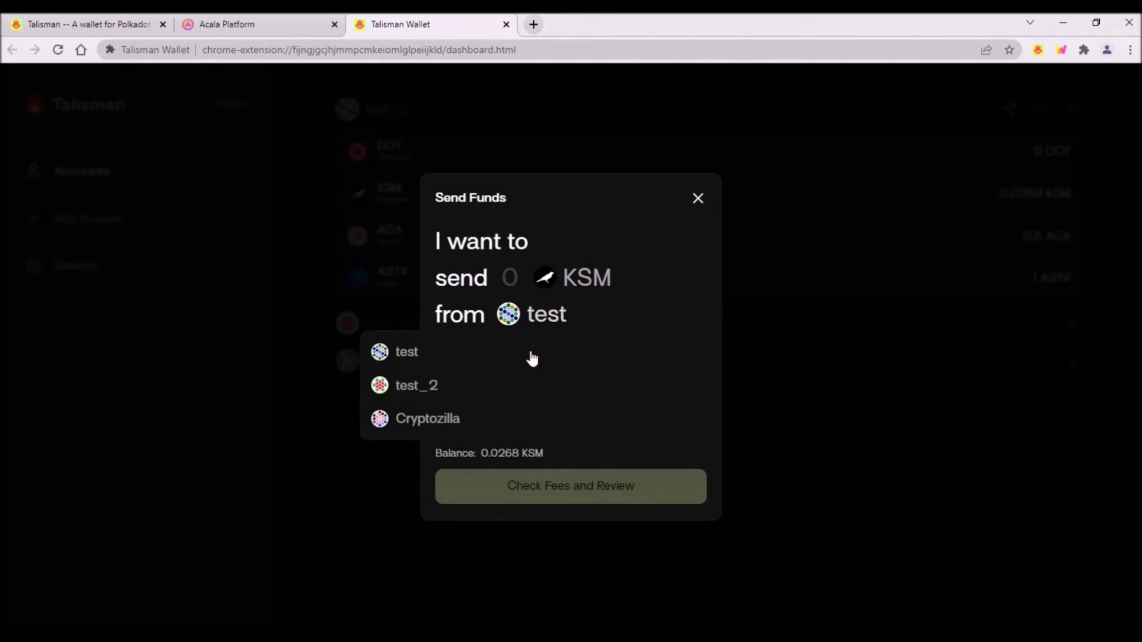
click(509, 364)
click(498, 365)
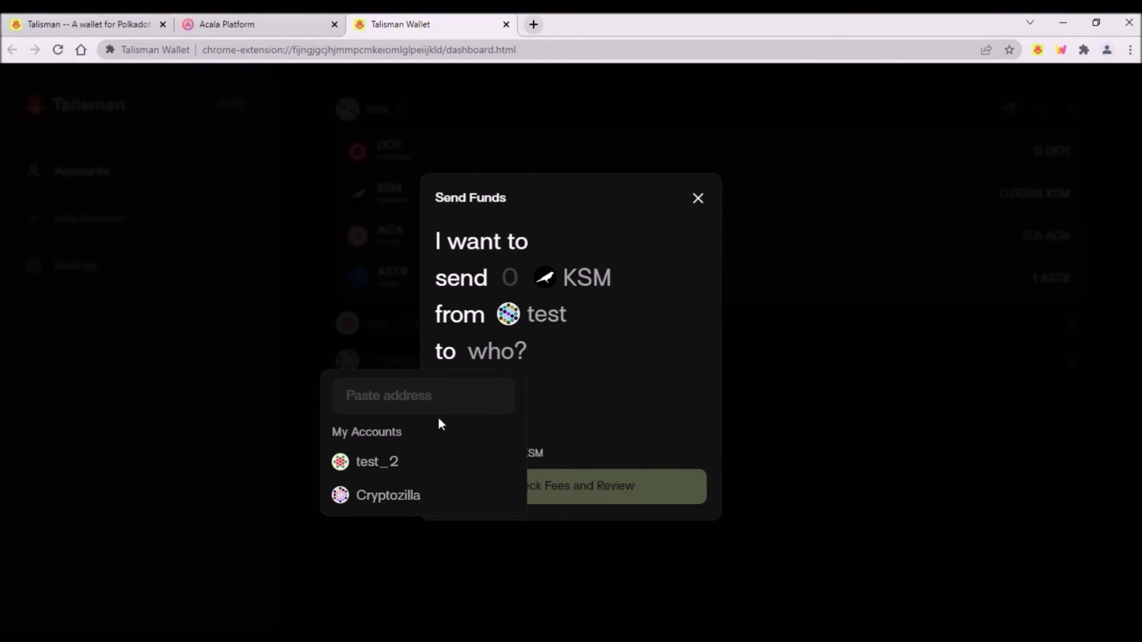
click(406, 500)
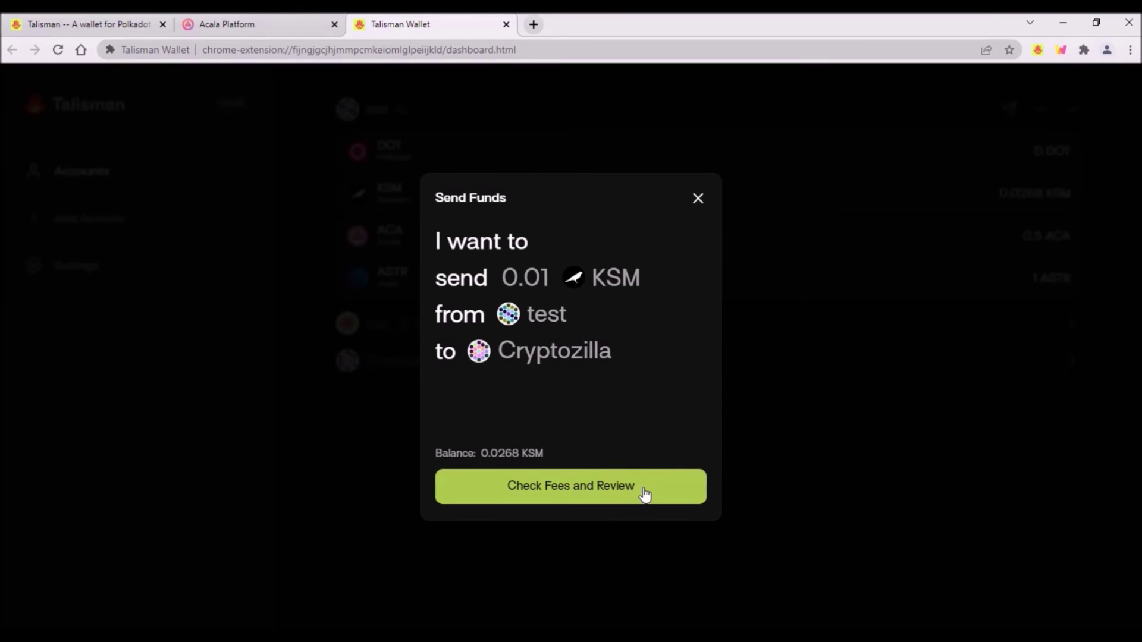
click(646, 495)
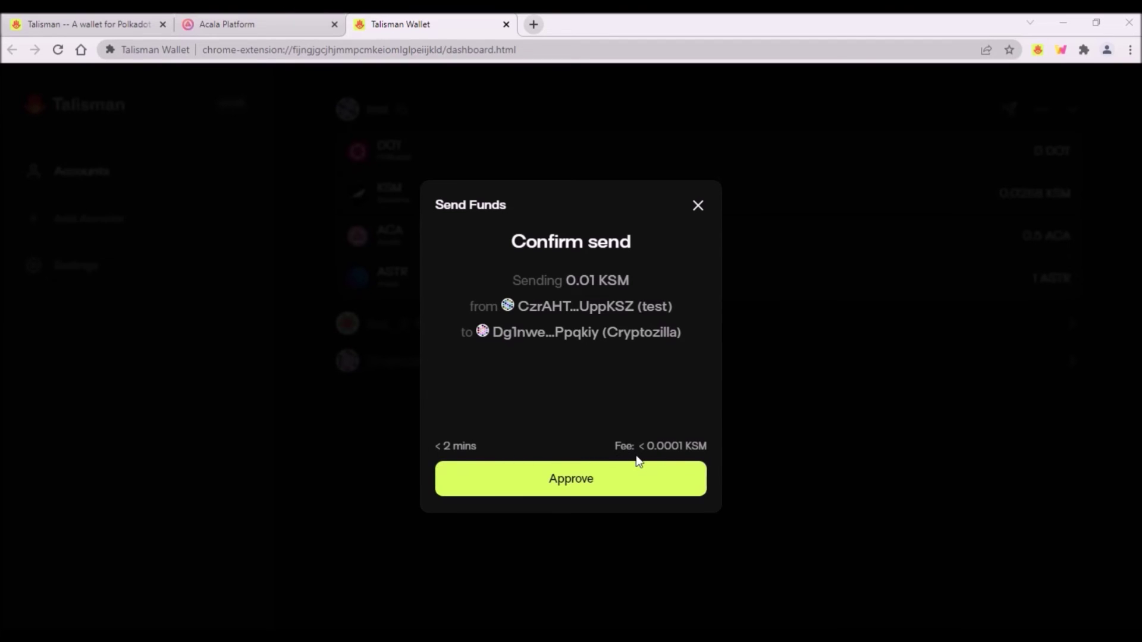
Approve the 0.01 KSM transfer to Cryptozilla, then reopen the Talisman account list popup
click(627, 476)
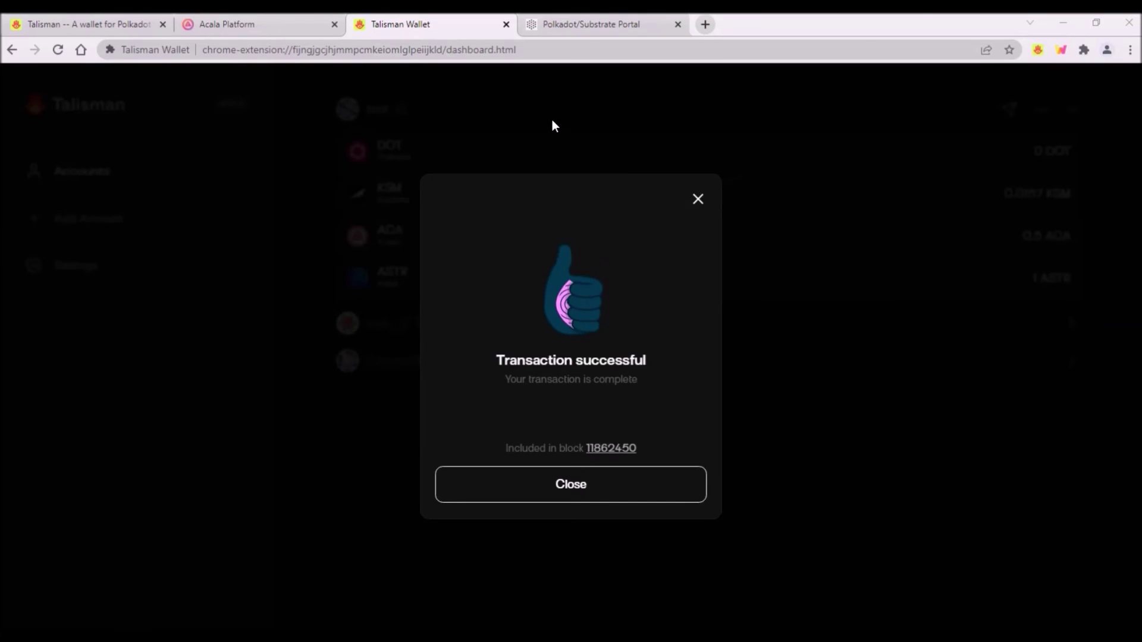
click(588, 29)
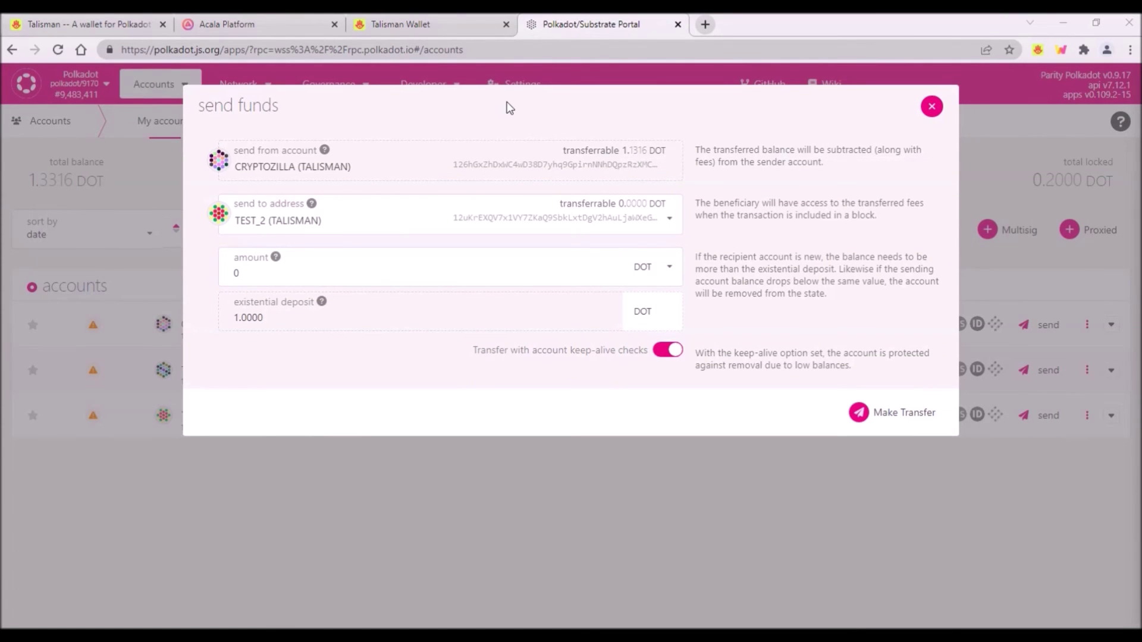
click(452, 25)
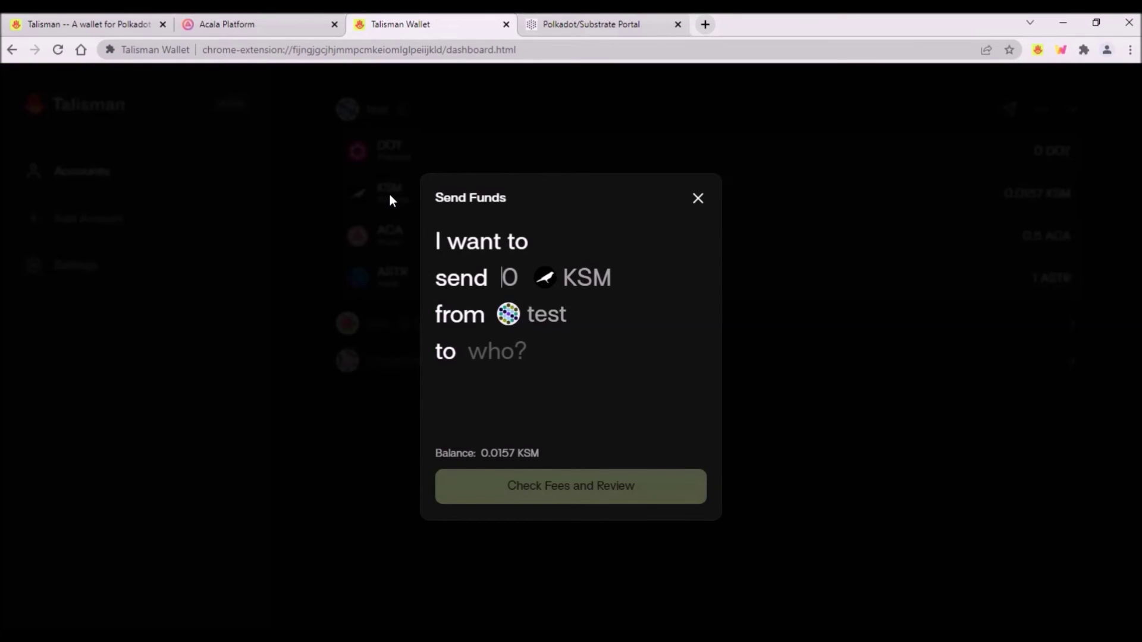
click(1038, 49)
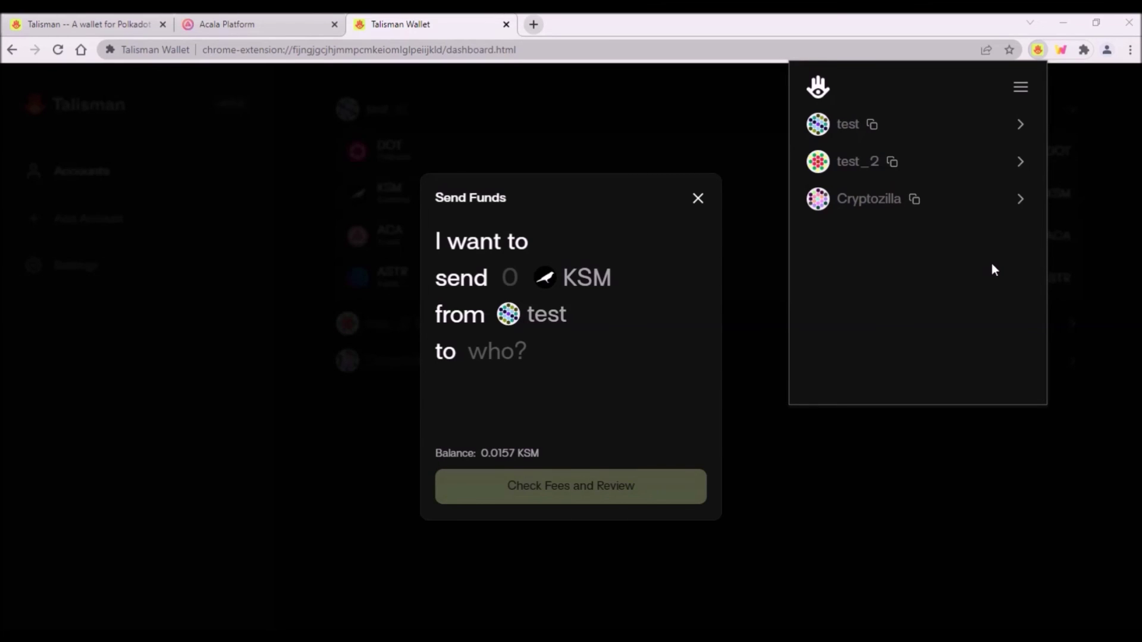
click(1021, 87)
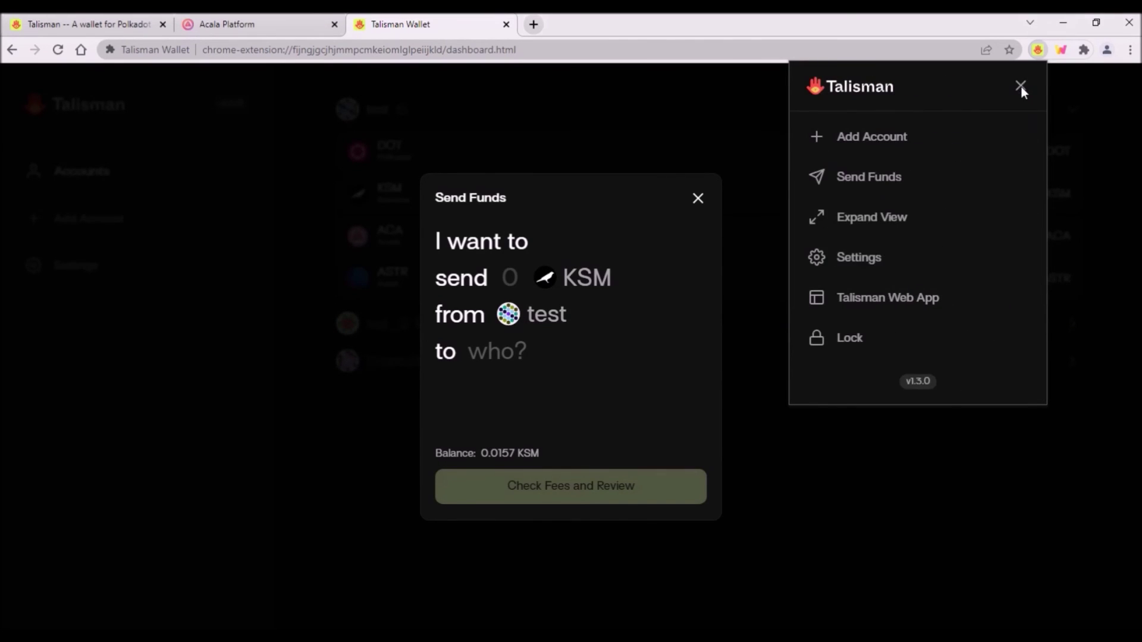
Lock the wallet, unlock it with the wallet password, and close the wallet menu
click(852, 339)
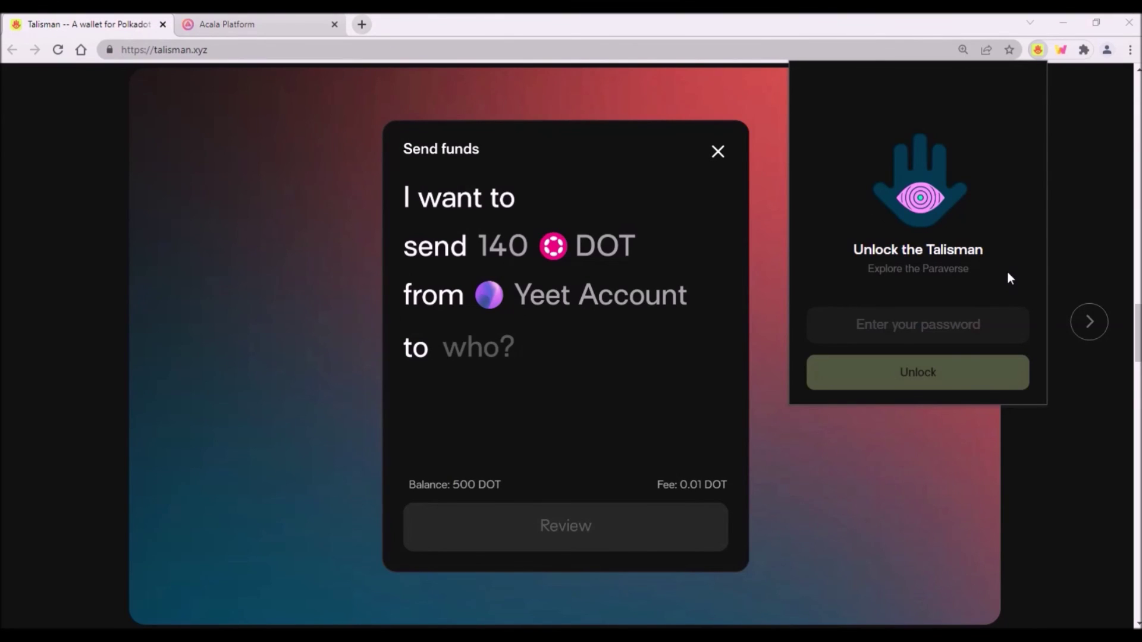
click(968, 327)
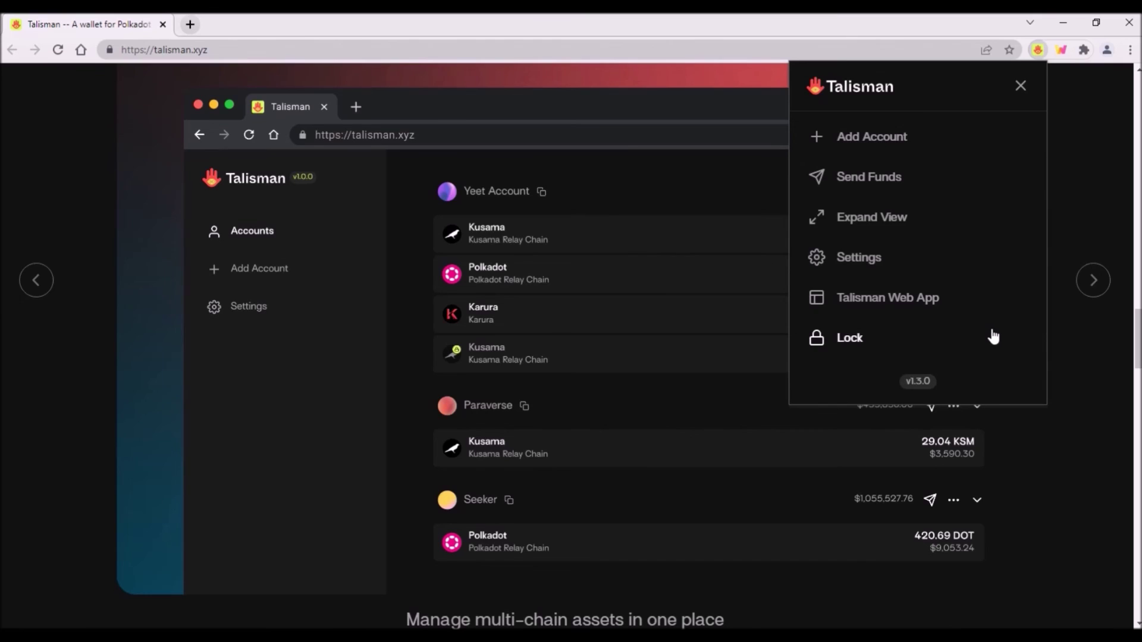
click(1021, 86)
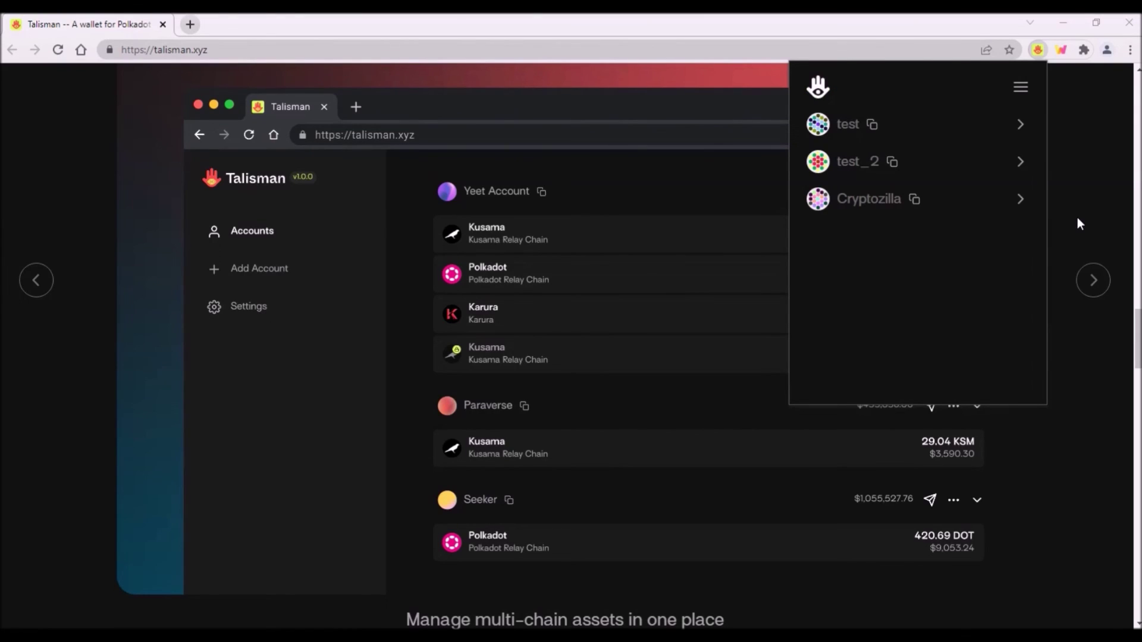